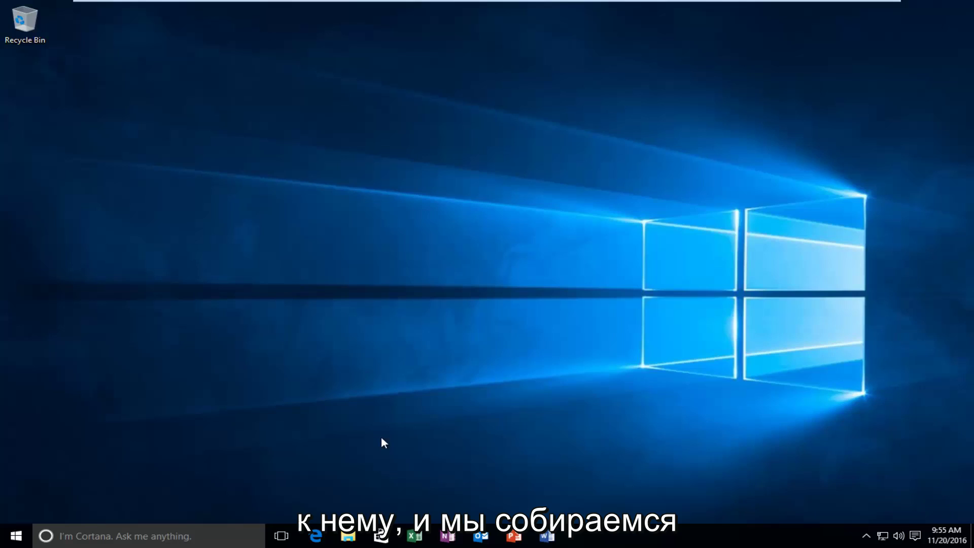
# Open Edge maximized and search Google for 'directx'.
pyautogui.click(315, 528)
pyautogui.click(899, 65)
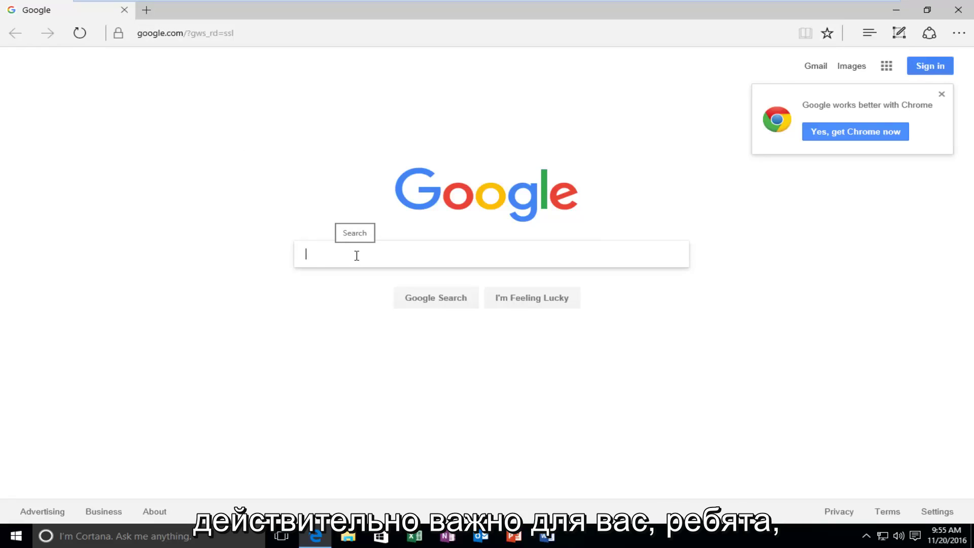
pyautogui.write('directx')
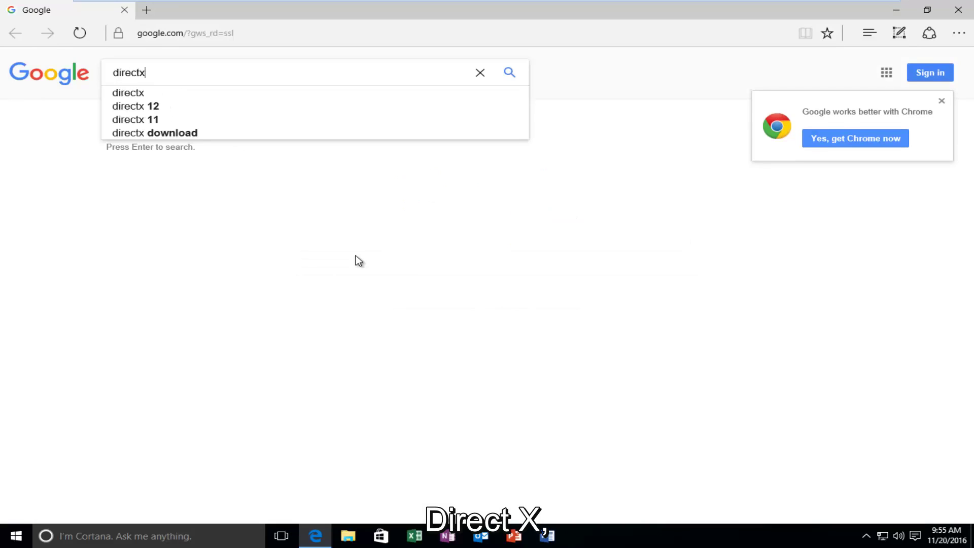
pyautogui.press('Return')
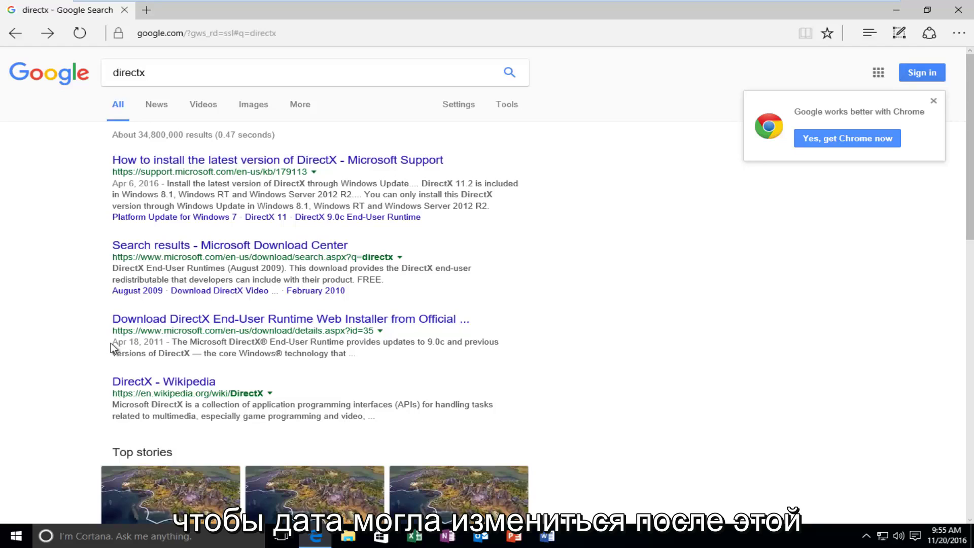
# Highlight the third result's date, then its microsoft.com address.
pyautogui.moveTo(110, 343); pyautogui.dragTo(156, 340)
pyautogui.click(156, 340)
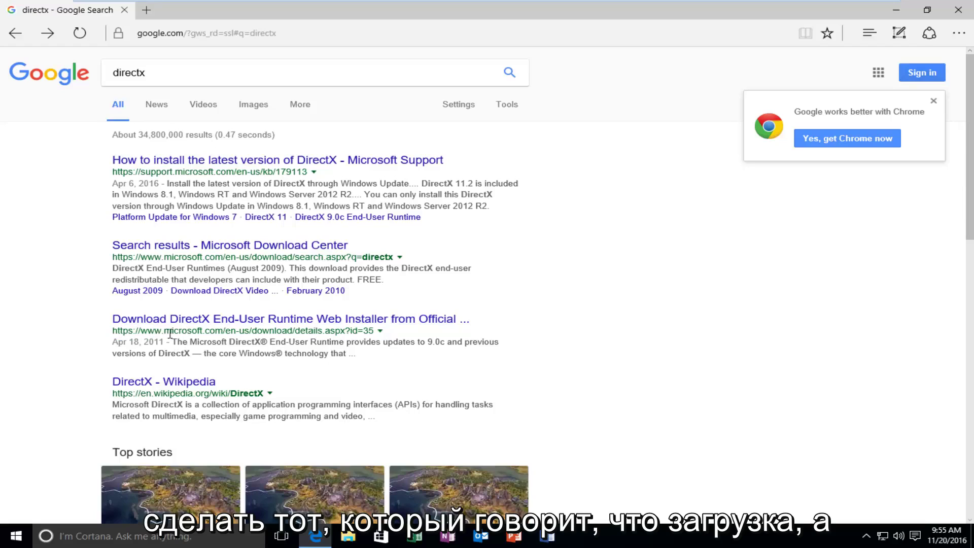
pyautogui.moveTo(163, 333); pyautogui.dragTo(223, 333)
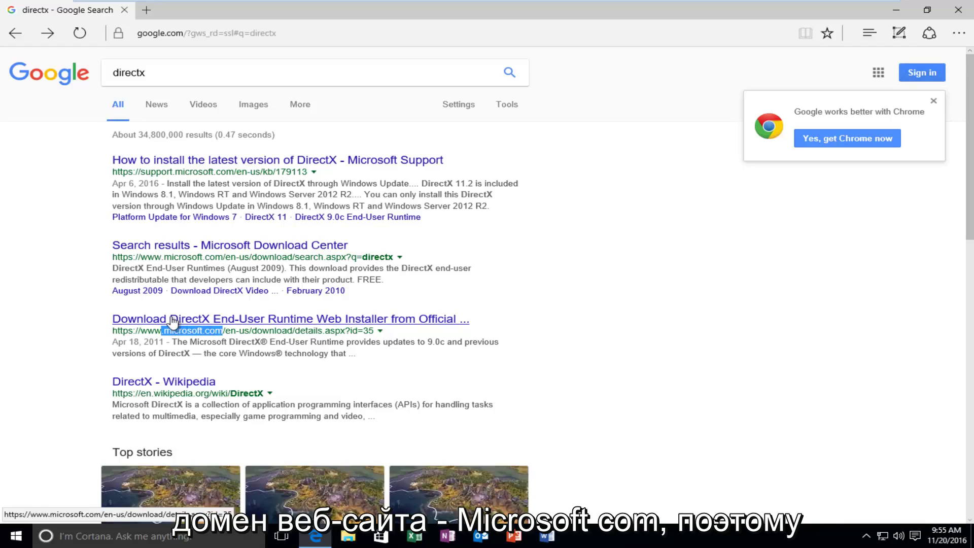
# Open the DirectX End-User Runtime Web Installer page and keep English as the language.
pyautogui.click(172, 319)
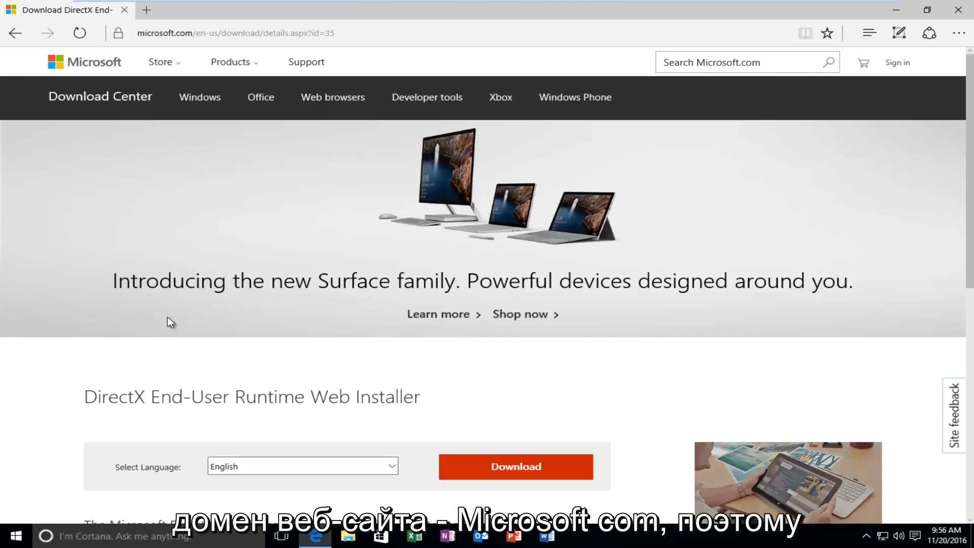
pyautogui.scroll(-4, 165, 319)
pyautogui.scroll(-2, 198, 289)
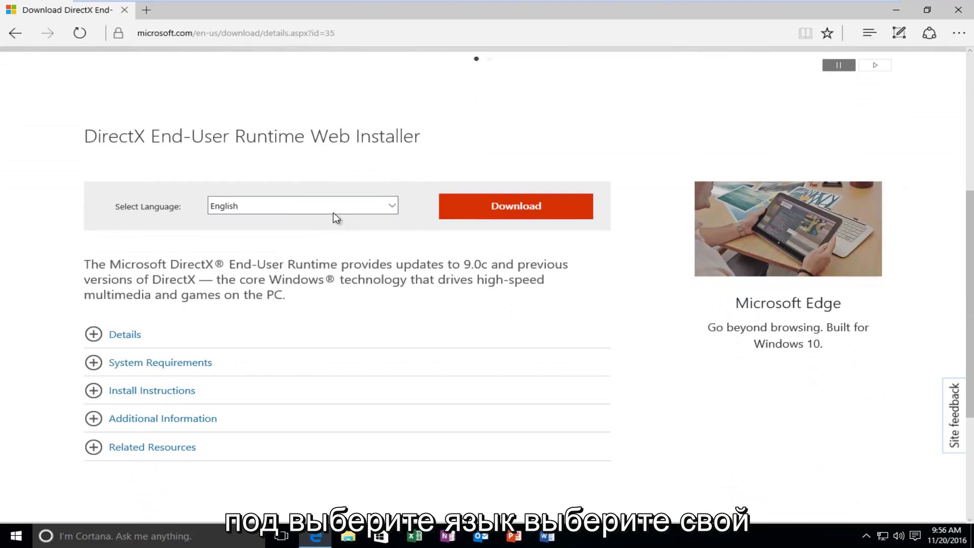
pyautogui.click(254, 205)
pyautogui.click(238, 204)
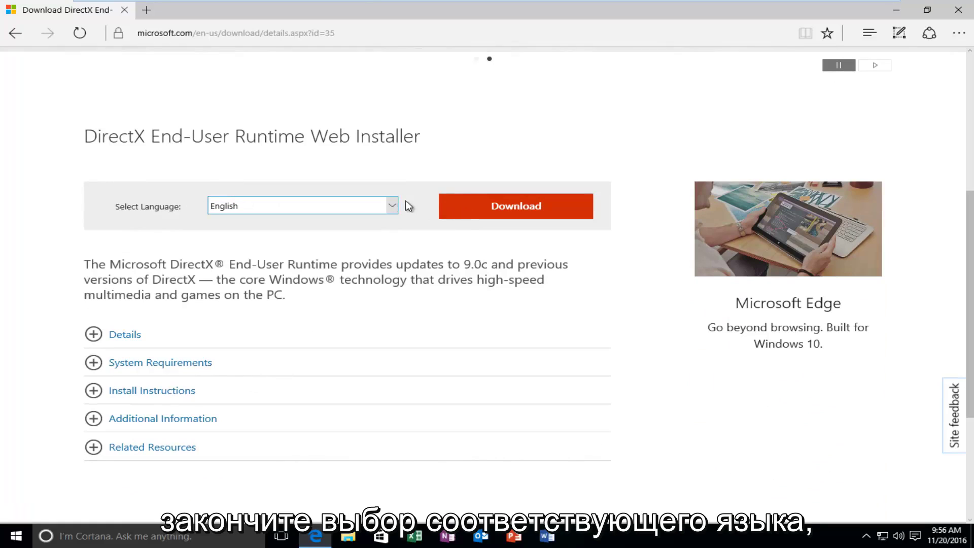
# Download only dxwebsetup.exe, declining the MSN homepage and Bing offer.
pyautogui.click(500, 207)
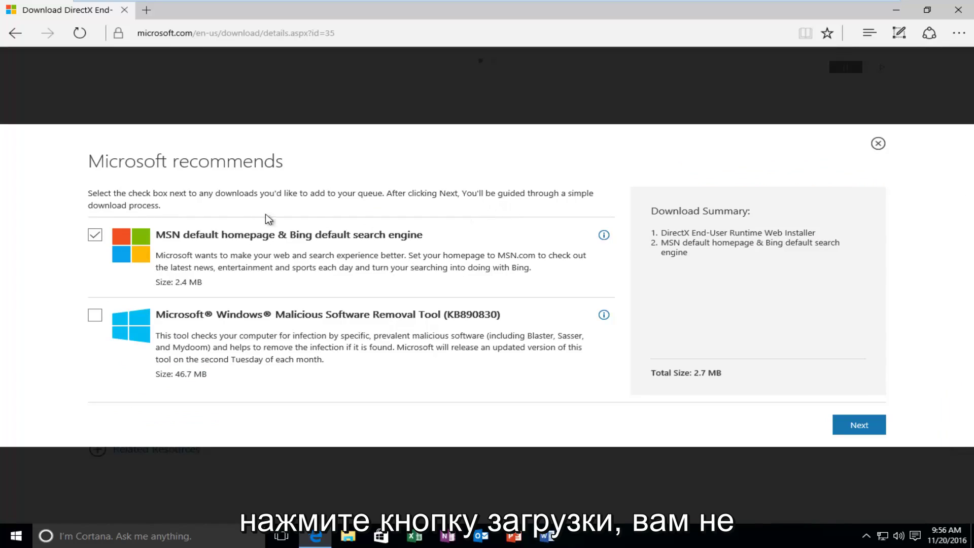
pyautogui.click(99, 236)
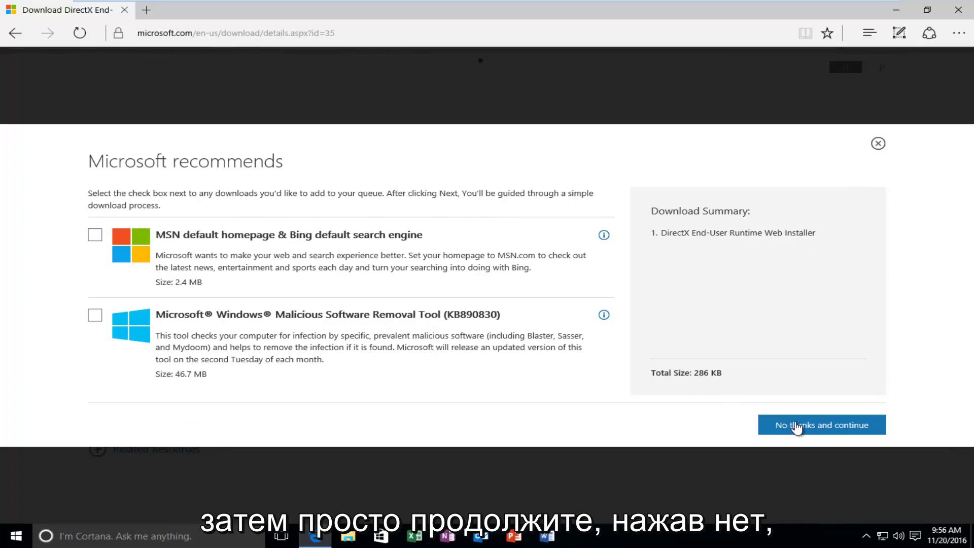
pyautogui.click(796, 429)
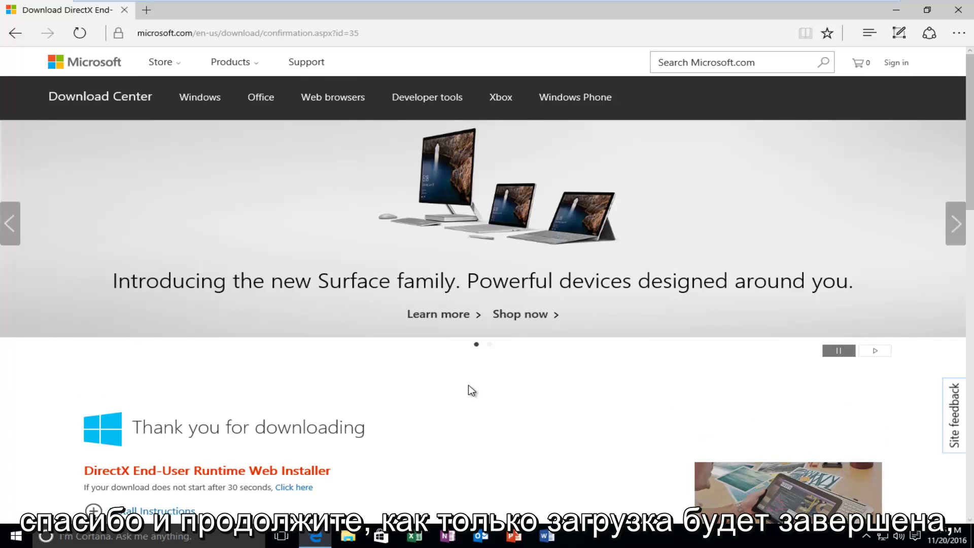
pyautogui.scroll(-3, 472, 391)
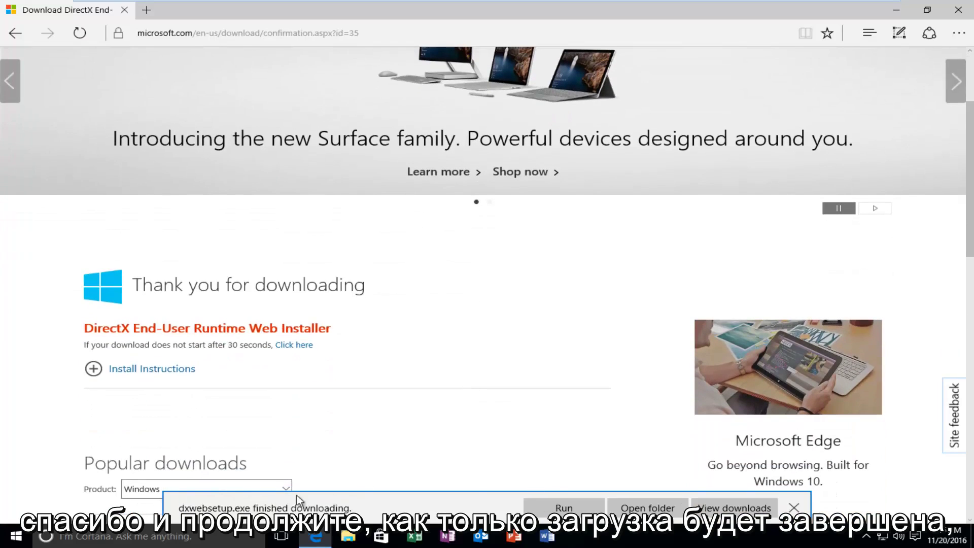
# Run dxwebsetup.exe with admin approval, accept the license, and uncheck the Bing Bar install.
pyautogui.click(562, 510)
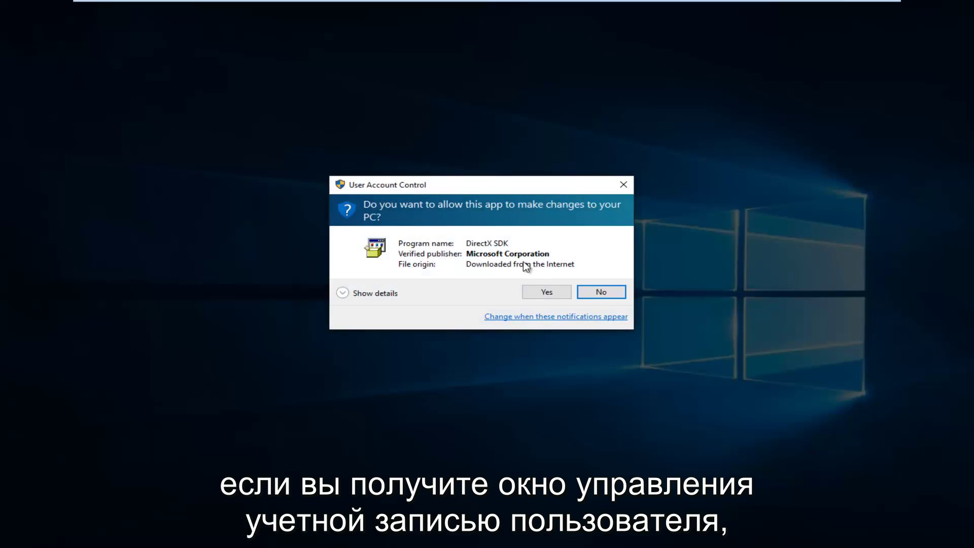
pyautogui.click(546, 294)
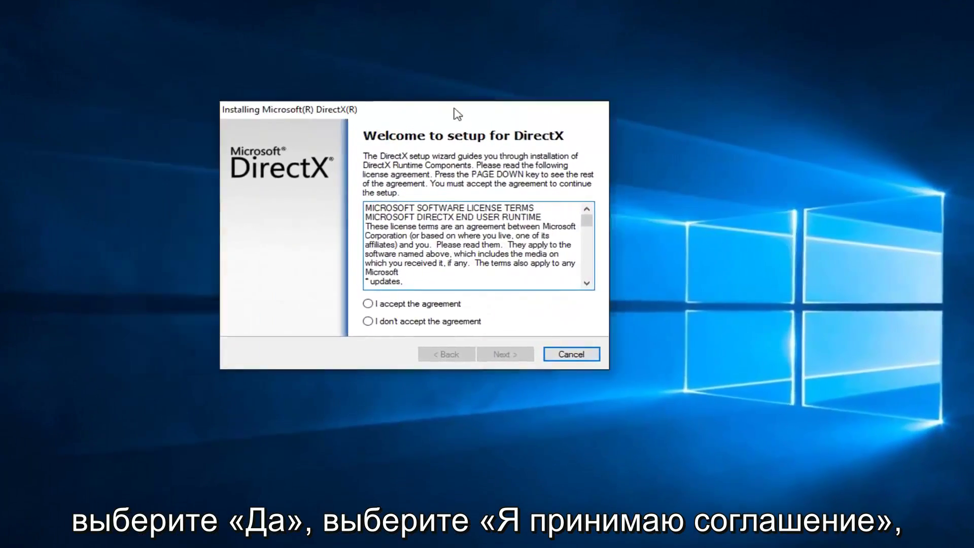
pyautogui.click(418, 304)
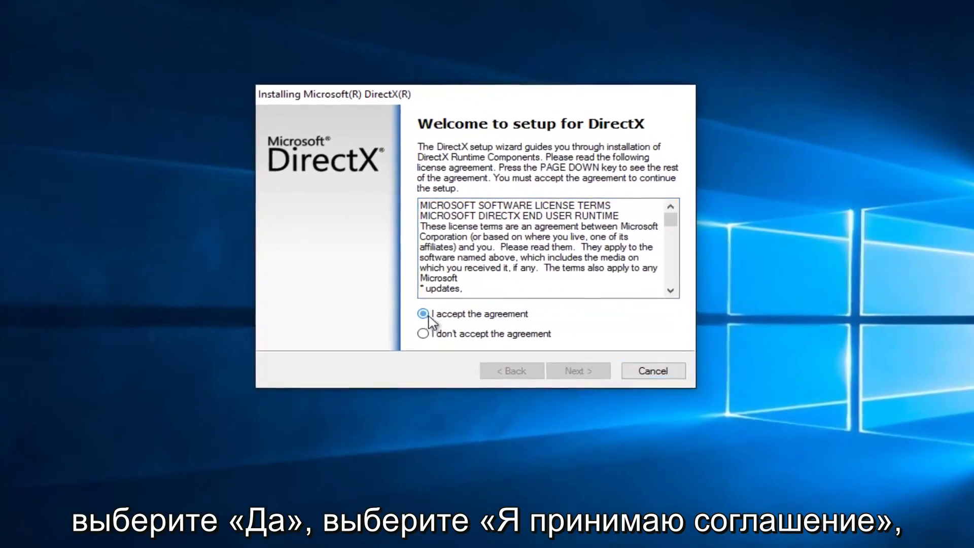
pyautogui.click(575, 375)
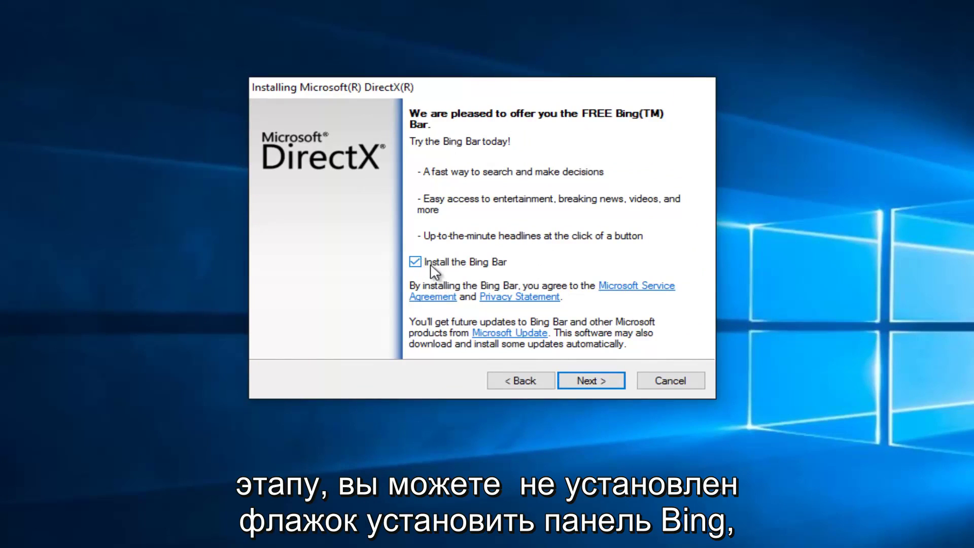
pyautogui.click(415, 262)
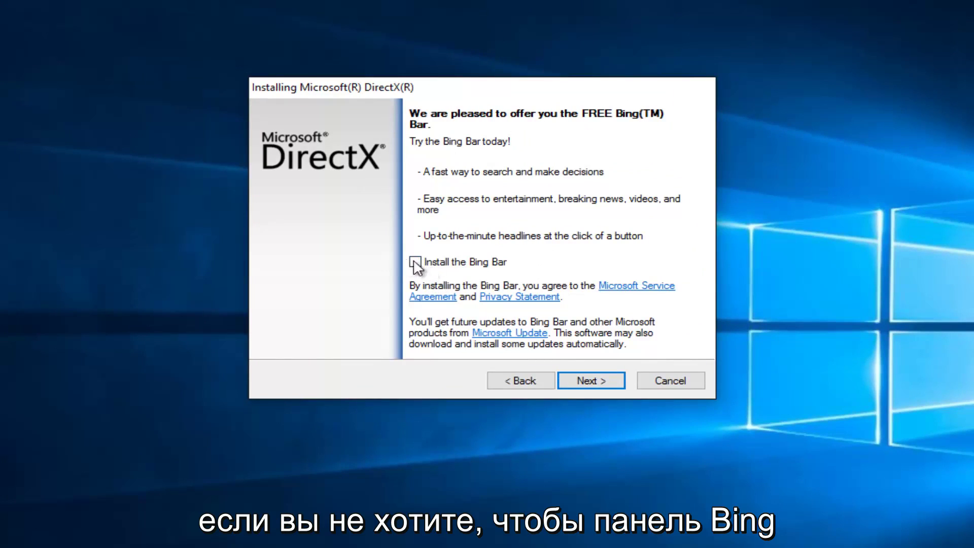
# Download and install the DirectX runtime components, then finish setup.
pyautogui.click(589, 381)
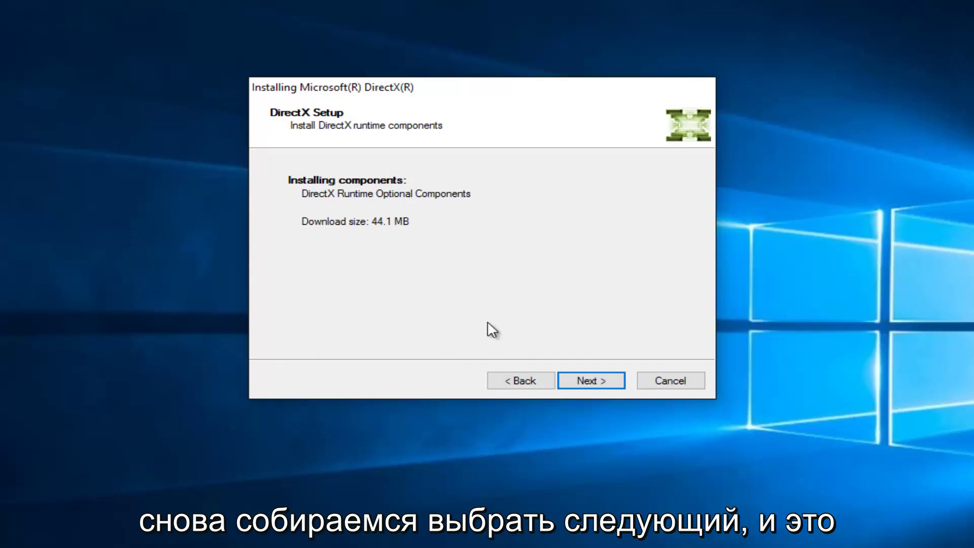
pyautogui.click(605, 382)
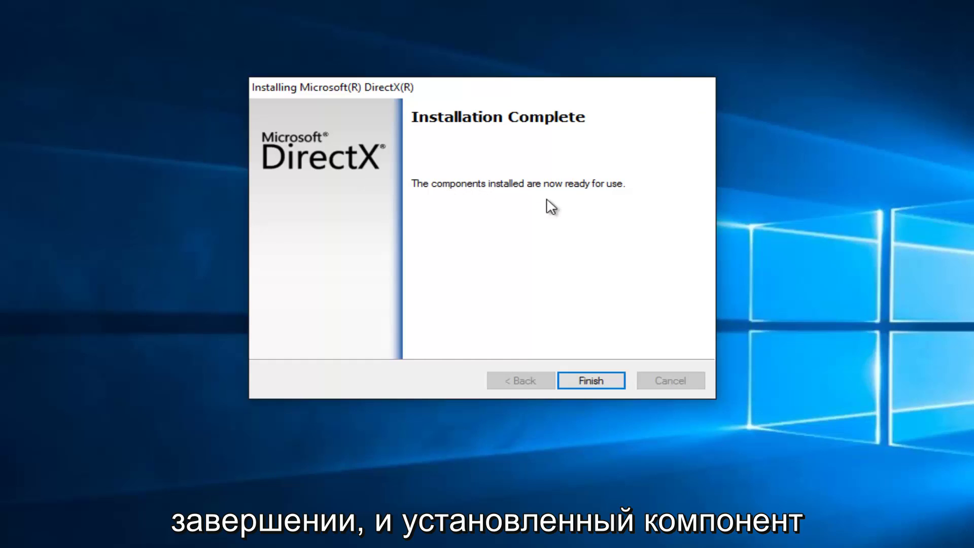
pyautogui.click(595, 386)
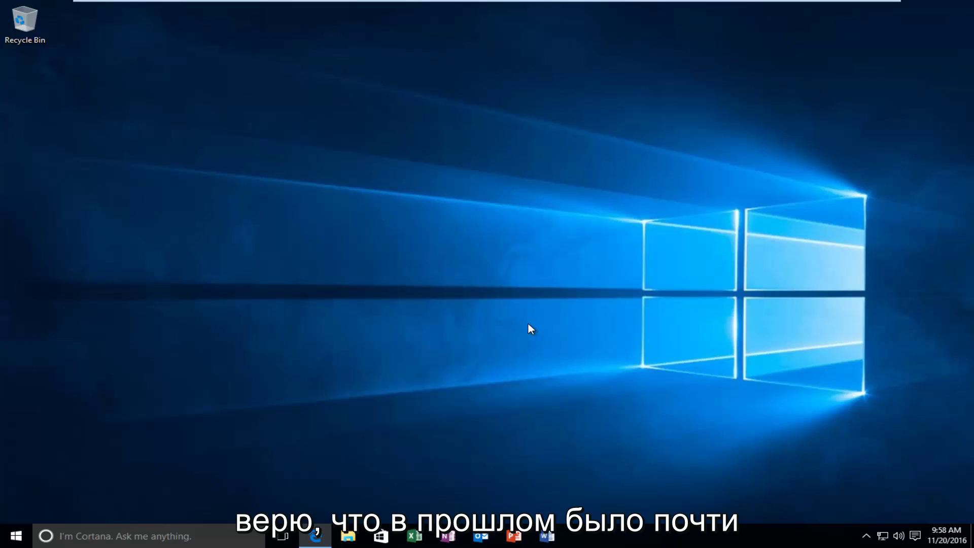
# Reopen Edge and load google.com.
pyautogui.click(317, 536)
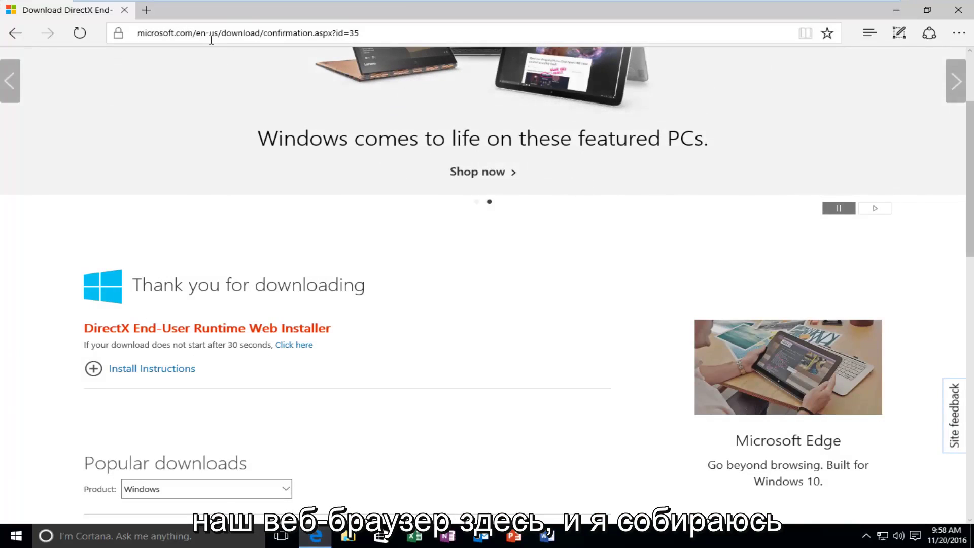
pyautogui.click(211, 35)
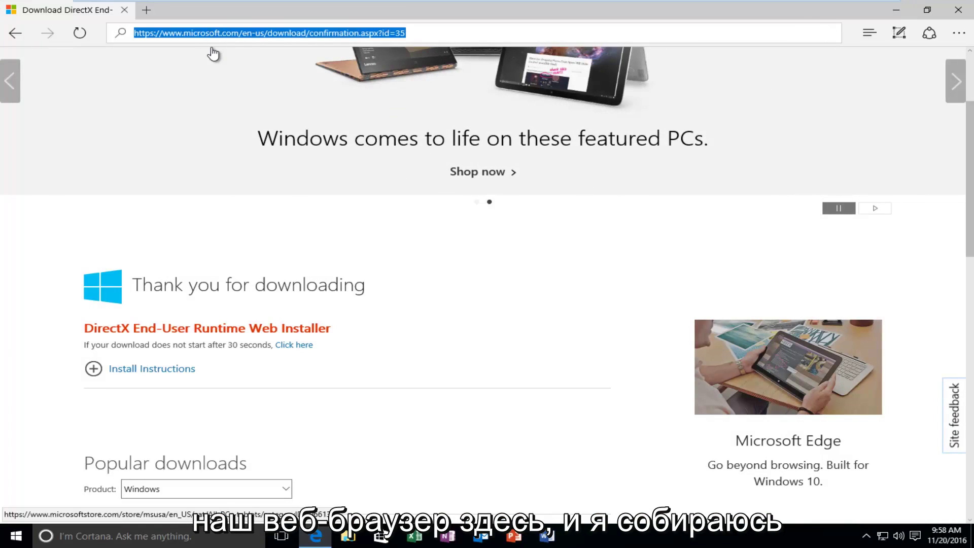
pyautogui.write('google.com')
pyautogui.press('Return')
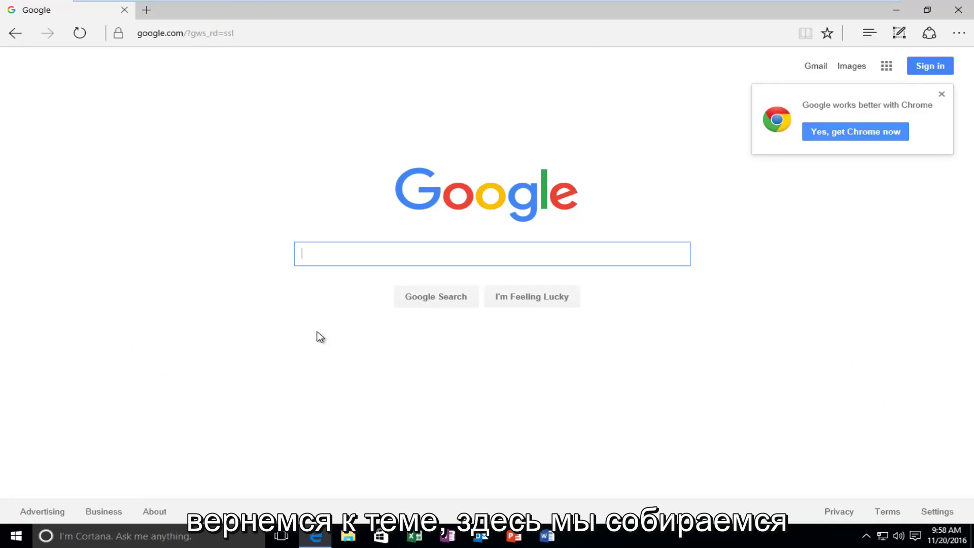
# Search for 'd3dcompiler_43.dll download' and open the DLL-Files.com result.
pyautogui.write('d')
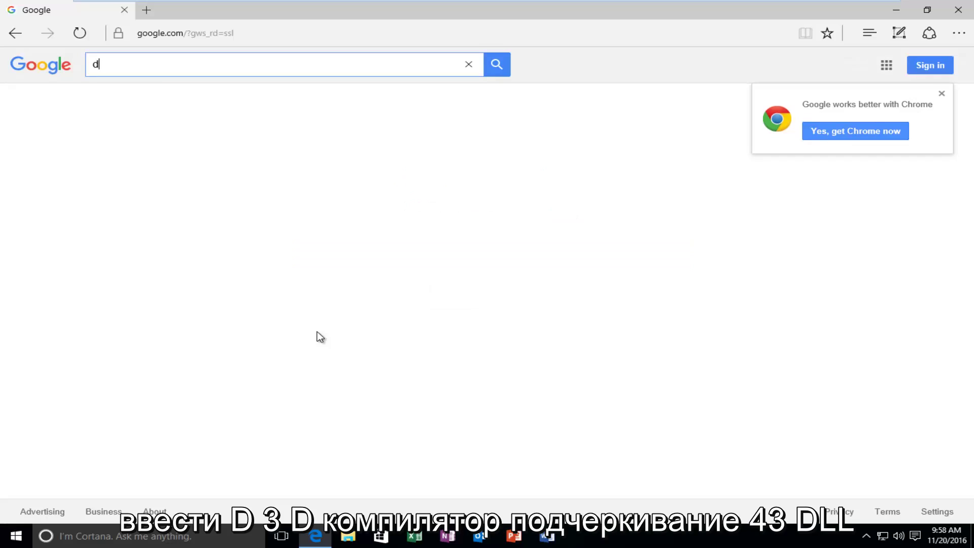
pyautogui.write('3dcompiler')
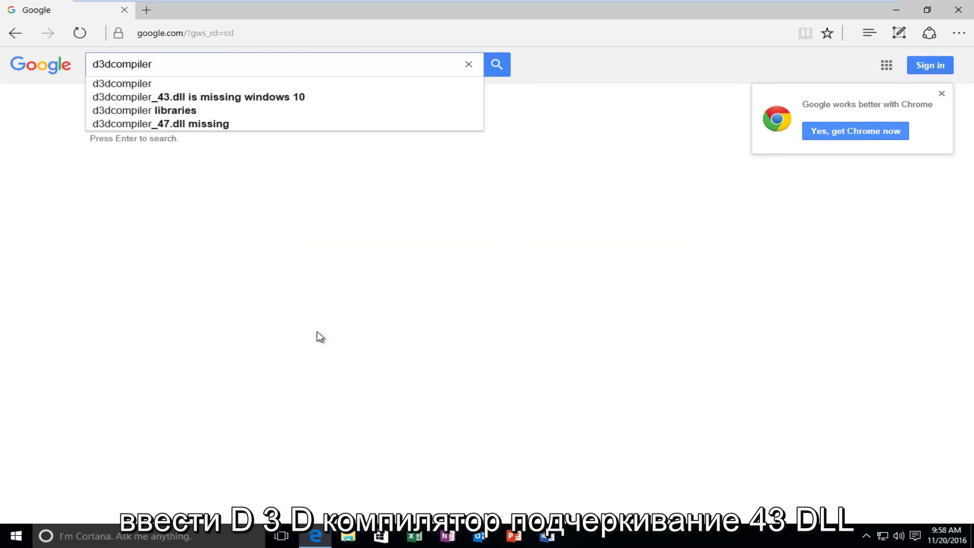
pyautogui.write('_43')
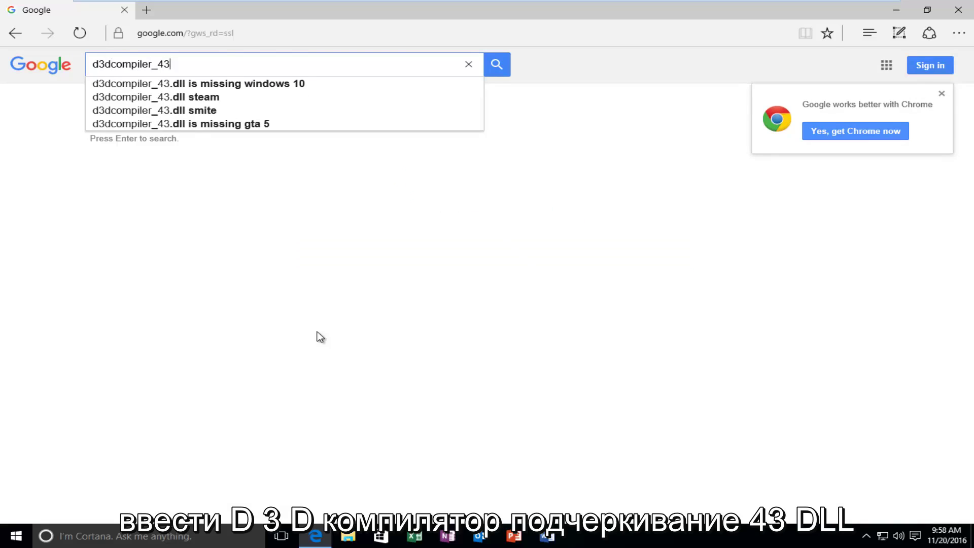
pyautogui.write('.dll downloa')
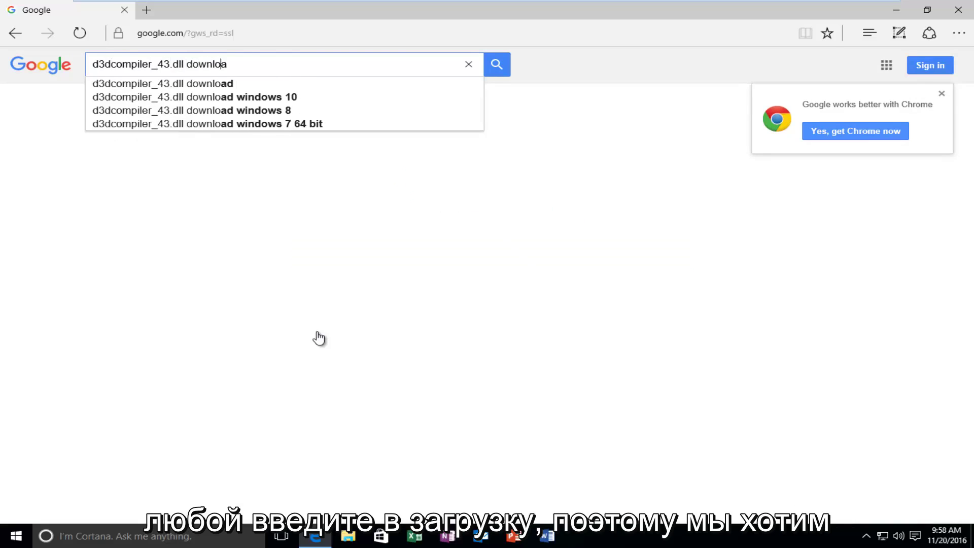
pyautogui.write('d')
pyautogui.press('Return')
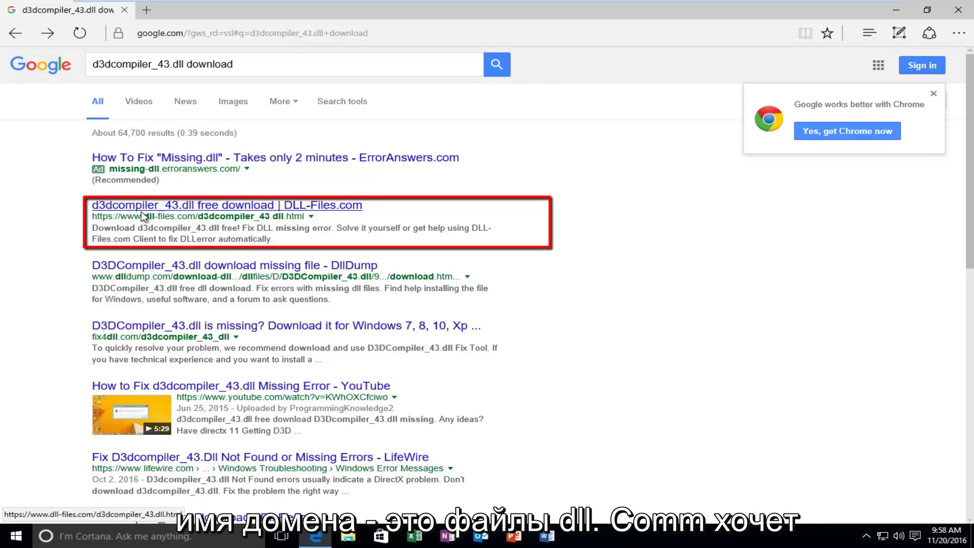
pyautogui.click(128, 206)
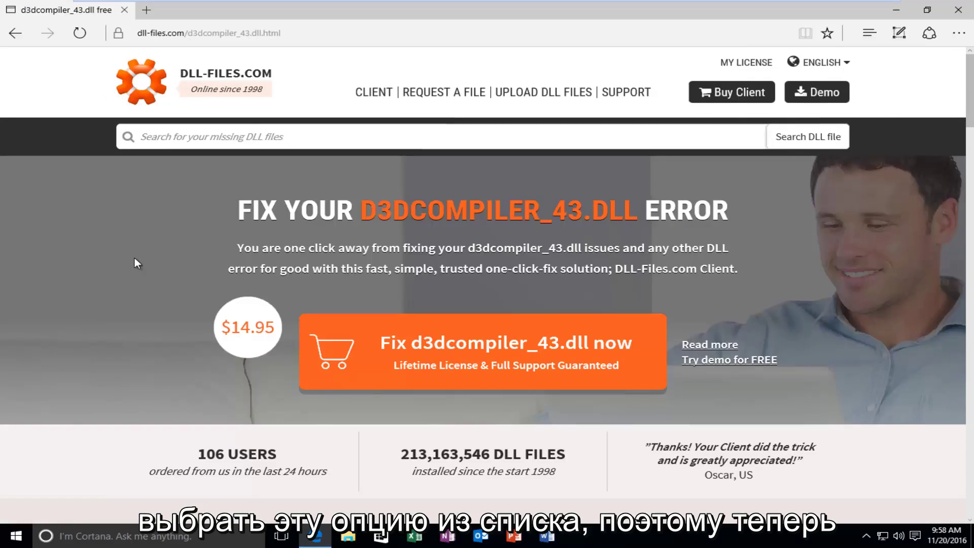
# Scroll to the table of d3dcompiler_43.dll 32-bit and 64-bit downloads.
pyautogui.scroll(-8, 487, 284)
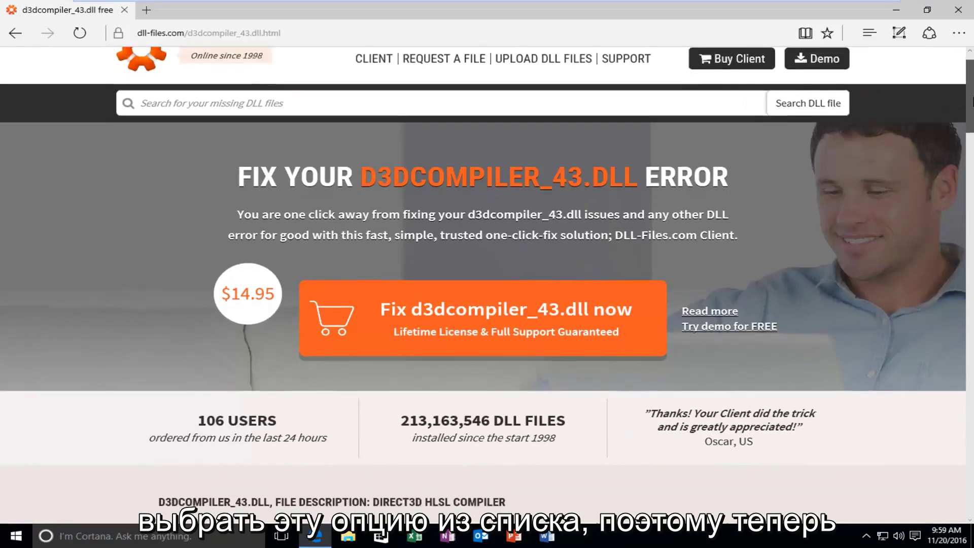
pyautogui.scroll(-4, 487, 284)
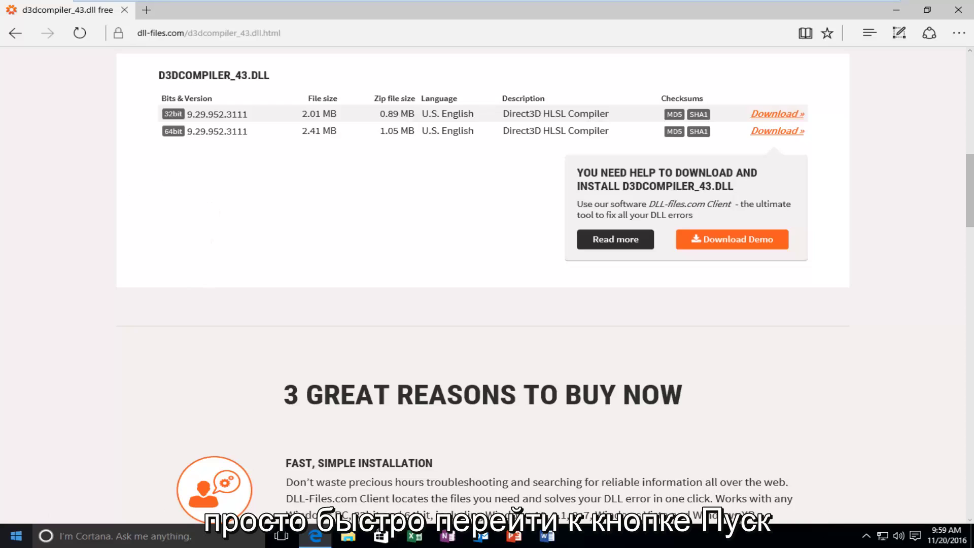
# Open the System control panel via a Start search for 'system' to check the system type.
pyautogui.click(9, 537)
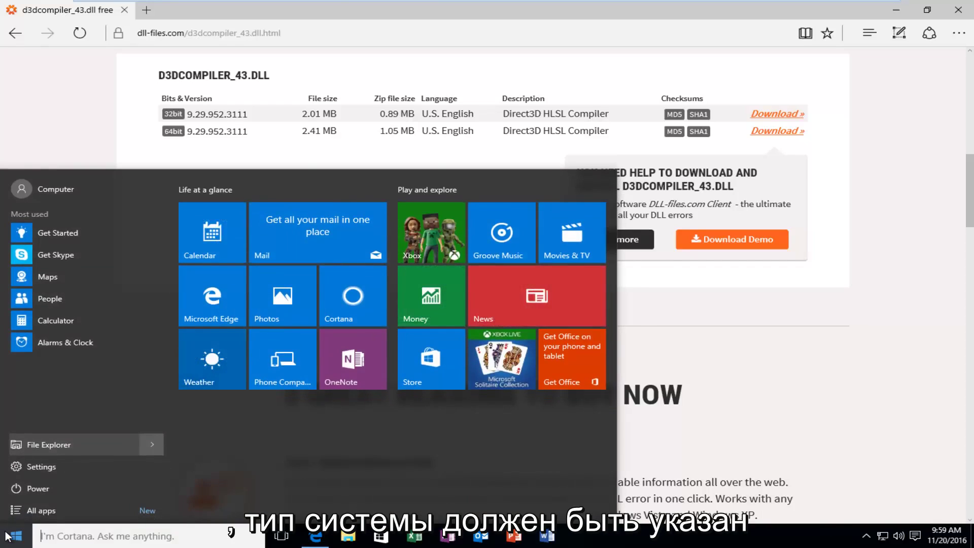
pyautogui.write('system')
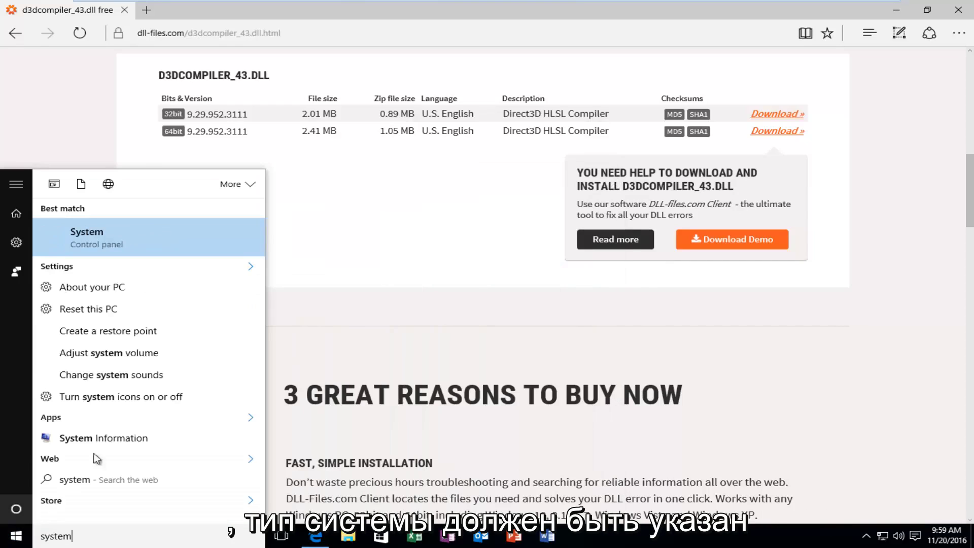
pyautogui.click(80, 246)
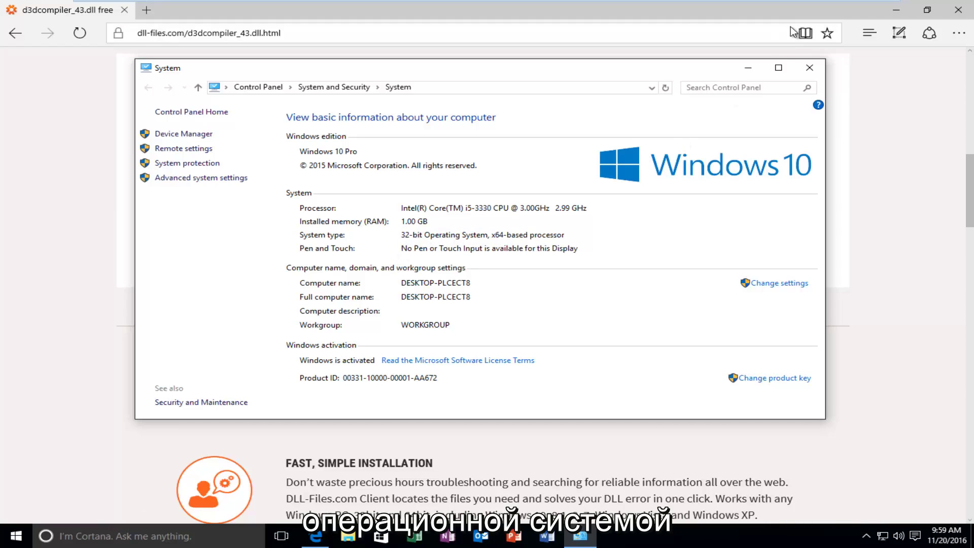
# Close System info, download the 32-bit d3dcompiler_43.zip, and show it in its folder.
pyautogui.click(810, 70)
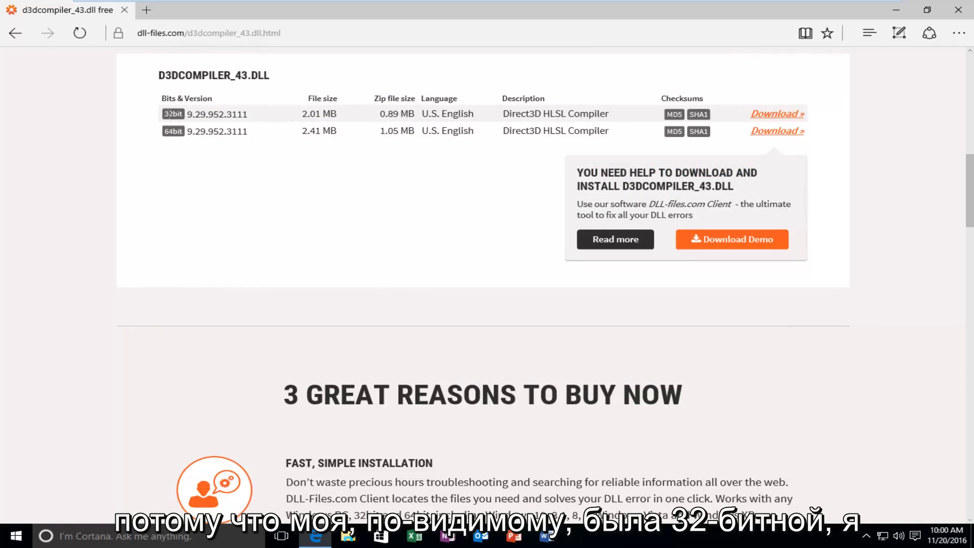
pyautogui.click(754, 114)
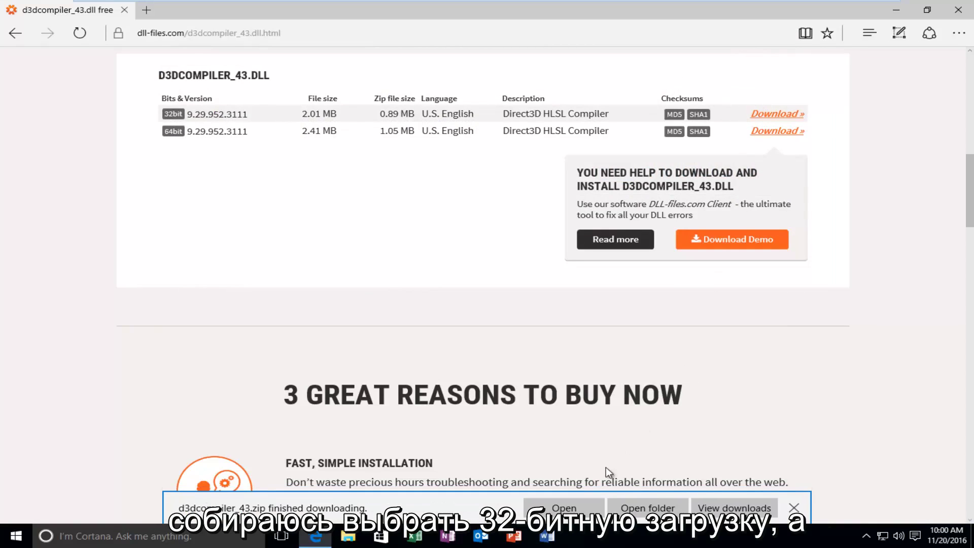
pyautogui.click(648, 508)
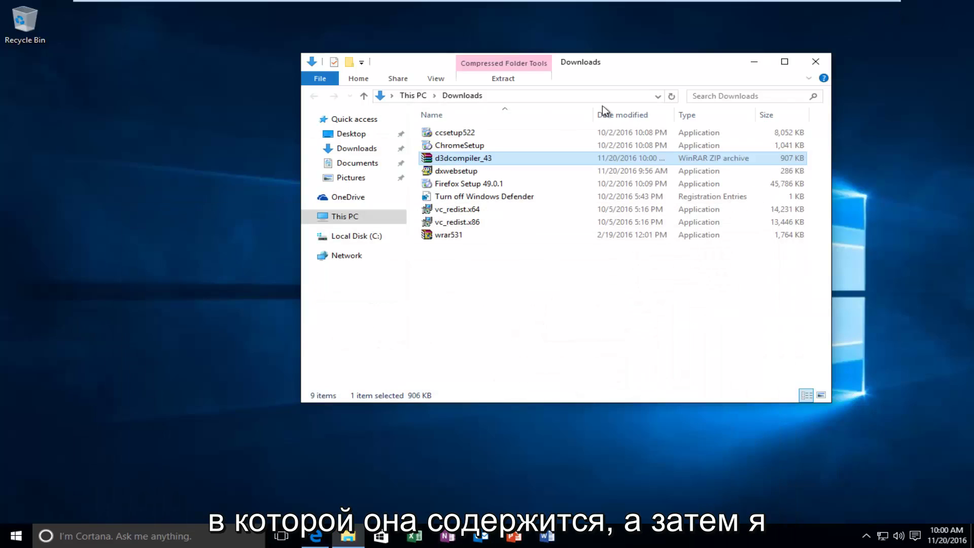
# Move the d3dcompiler_43 archive from Downloads to the desktop and close Explorer.
pyautogui.moveTo(254, 161); pyautogui.dragTo(168, 174)
pyautogui.rightClick(167, 173)
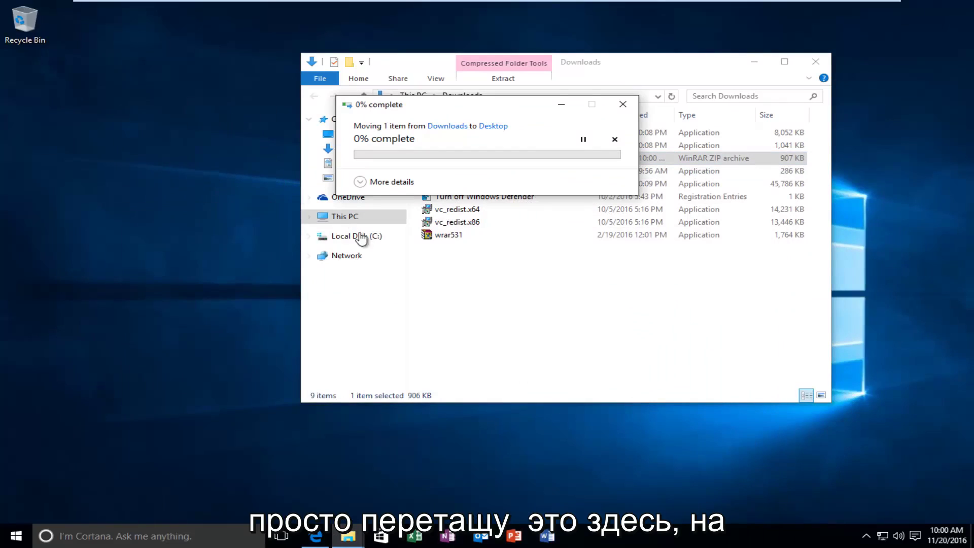
pyautogui.click(253, 133)
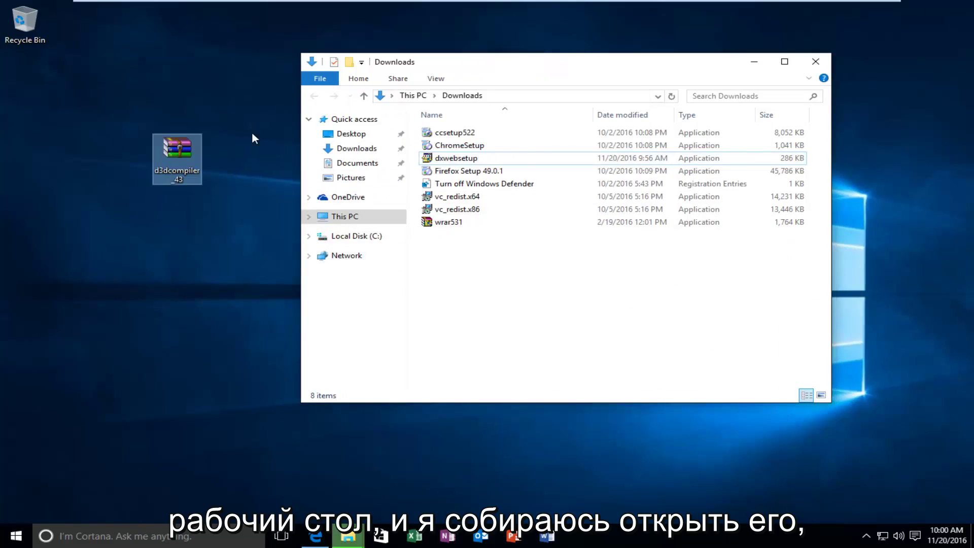
pyautogui.click(825, 62)
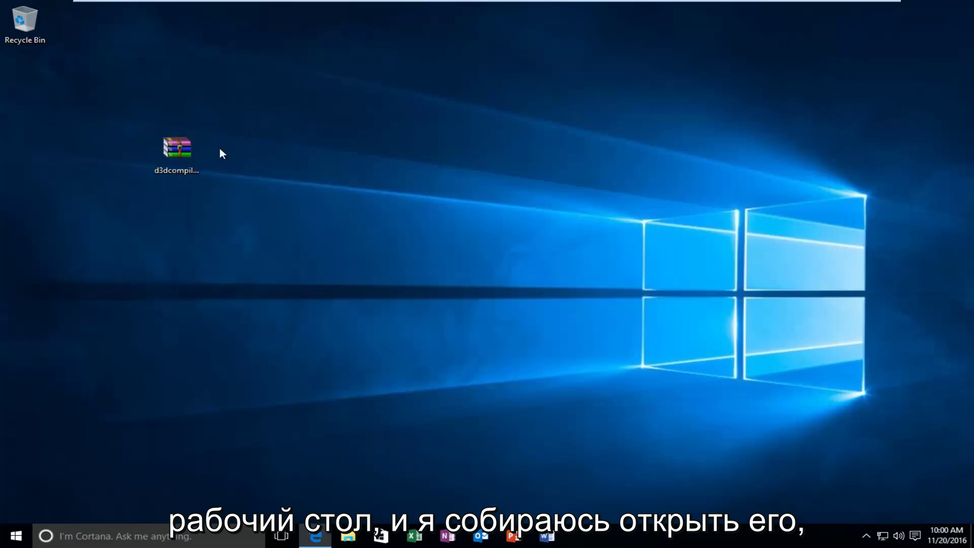
# Open d3dcompiler_43.zip in WinRAR, drag D3DCompiler_43.dll onto the desktop, and close WinRAR.
pyautogui.doubleClick(181, 151)
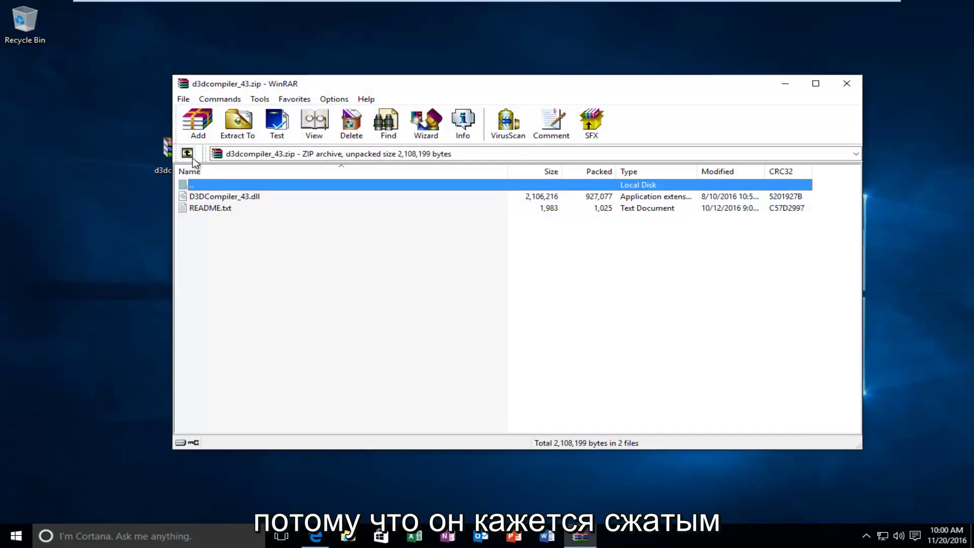
pyautogui.click(221, 197)
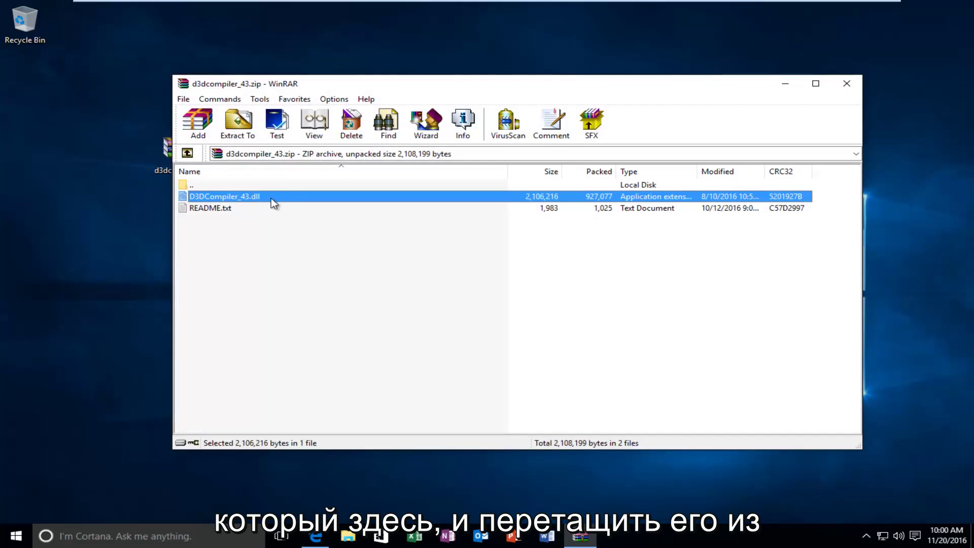
pyautogui.moveTo(230, 196); pyautogui.dragTo(144, 209)
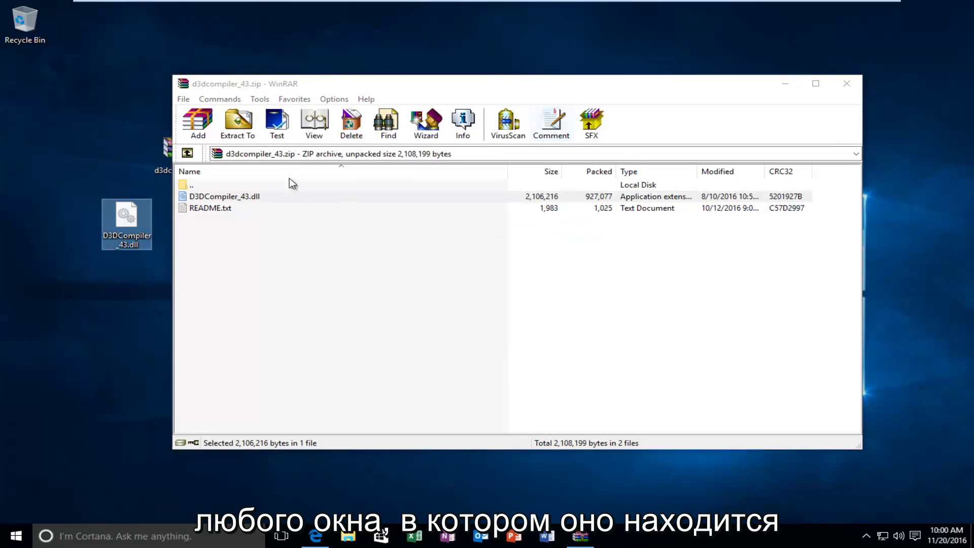
pyautogui.click(277, 83)
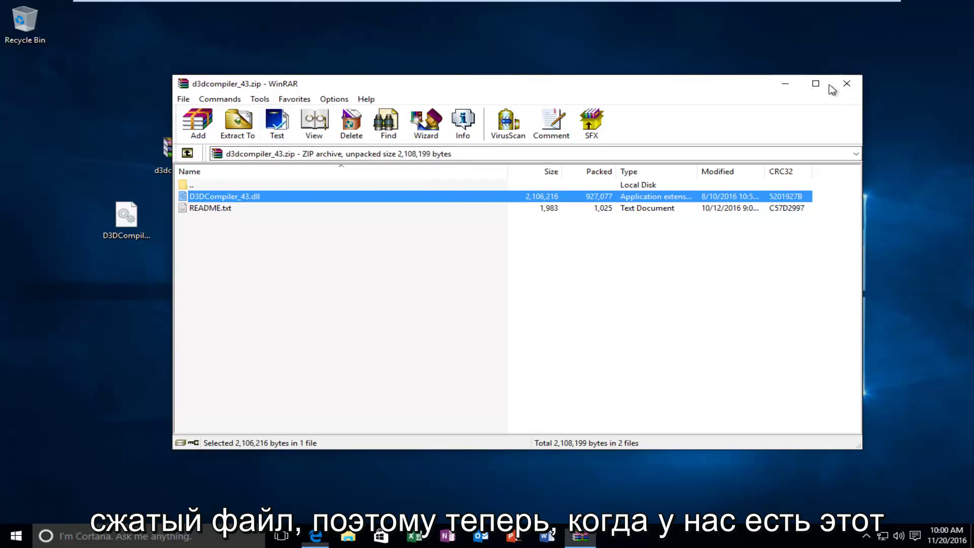
pyautogui.click(847, 83)
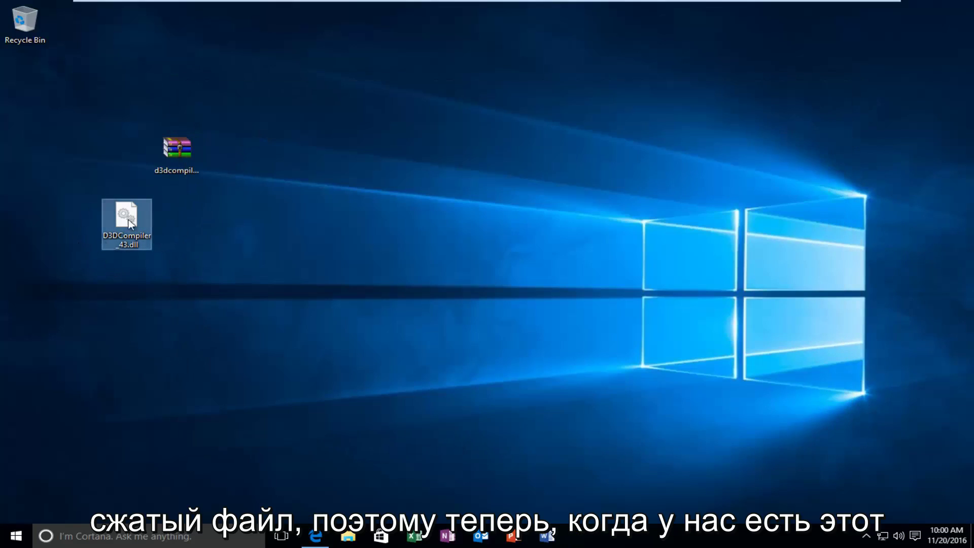
# Move the zip icon to the desktop's top-left and open Local Disk (C:) in File Explorer.
pyautogui.moveTo(177, 150); pyautogui.dragTo(29, 89)
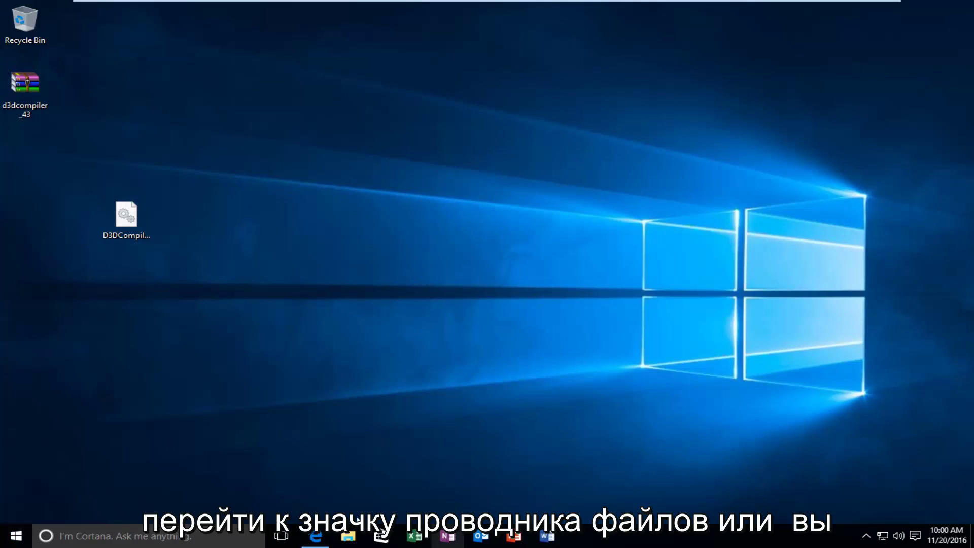
pyautogui.click(349, 537)
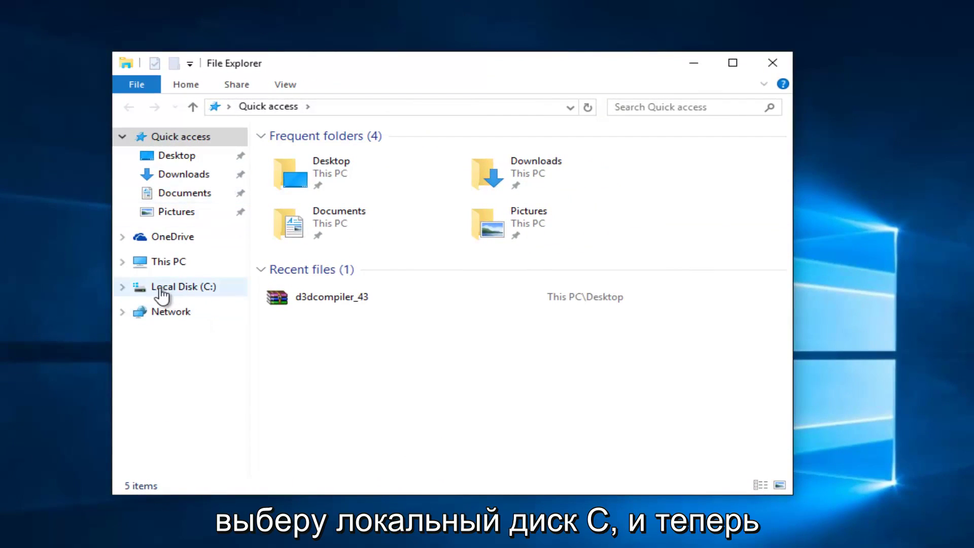
pyautogui.click(181, 289)
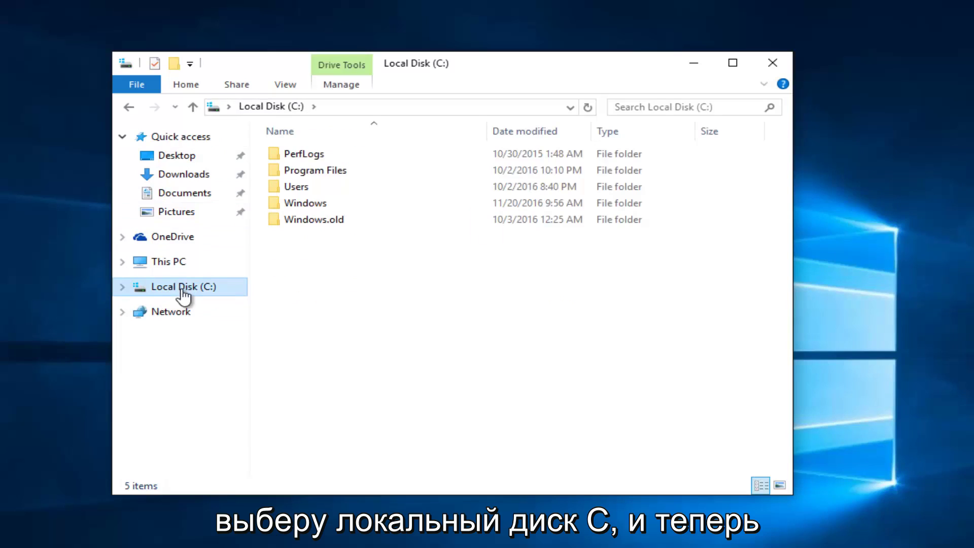
# Browse into the Windows folder and then its System32 subfolder.
pyautogui.doubleClick(300, 204)
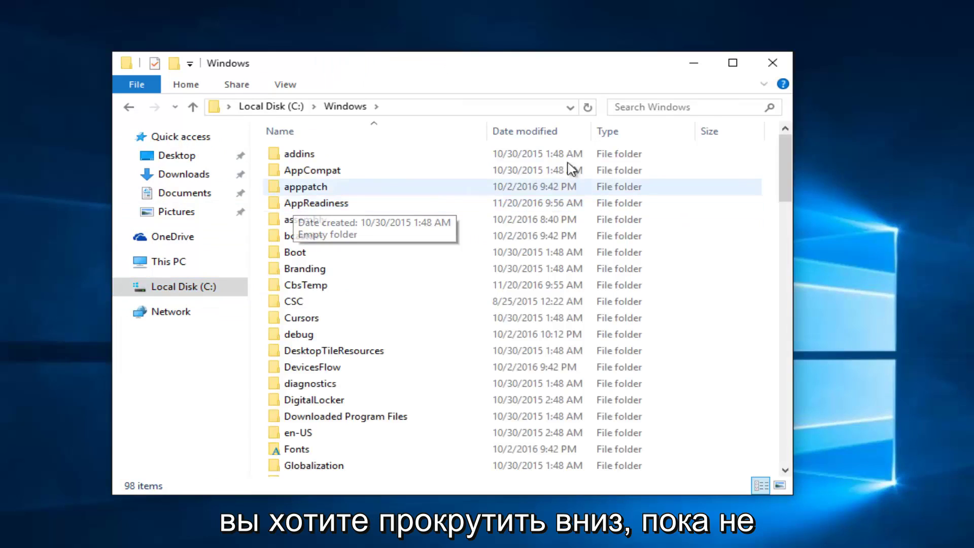
pyautogui.moveTo(784, 173); pyautogui.dragTo(778, 326)
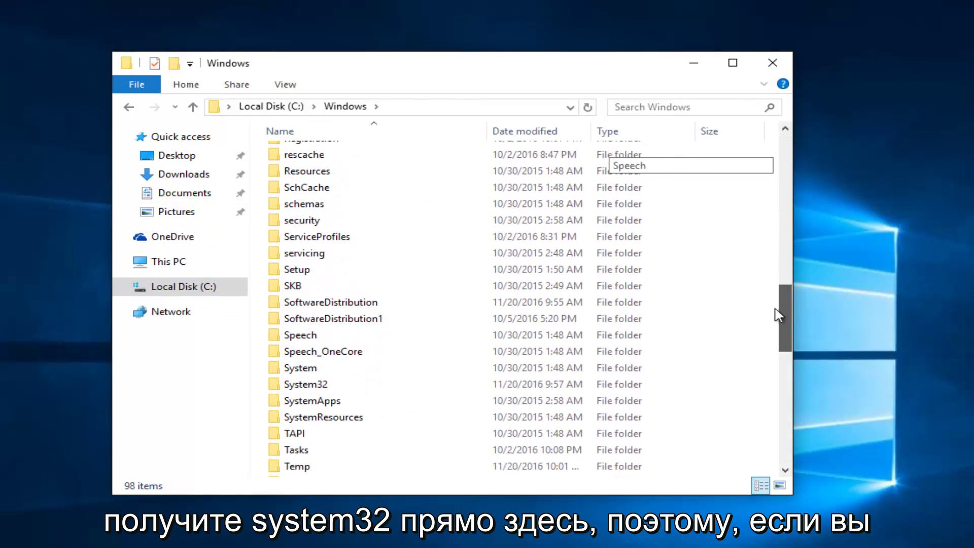
pyautogui.doubleClick(303, 386)
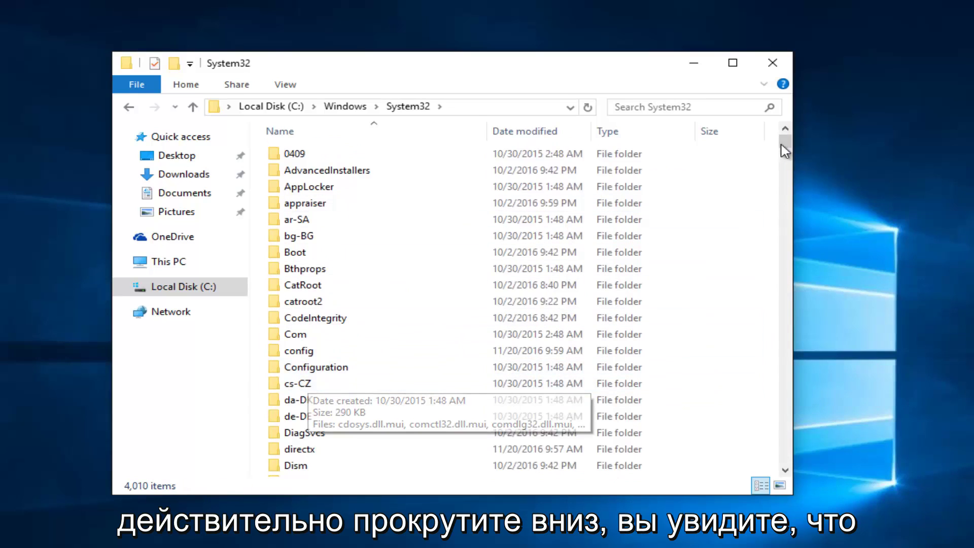
pyautogui.scroll(-20, 425, 249)
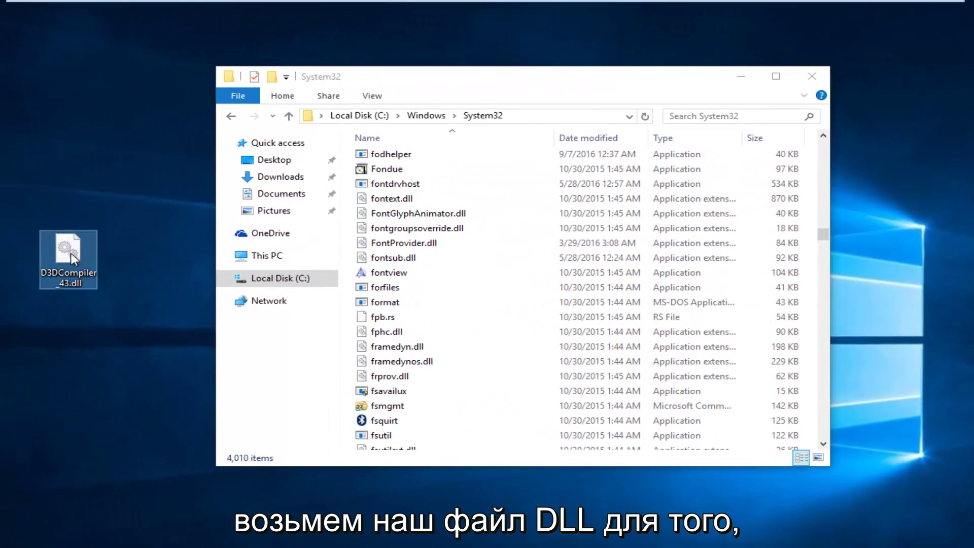
# Drag the desktop's D3DCompiler_43.dll into the System32 file list, triggering the replace prompt.
pyautogui.click(76, 261)
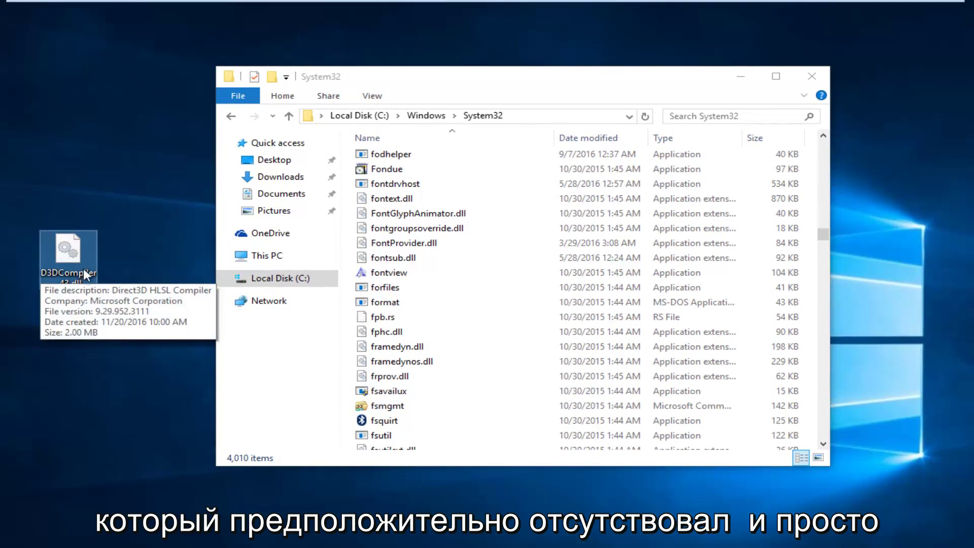
pyautogui.moveTo(73, 261); pyautogui.dragTo(431, 352)
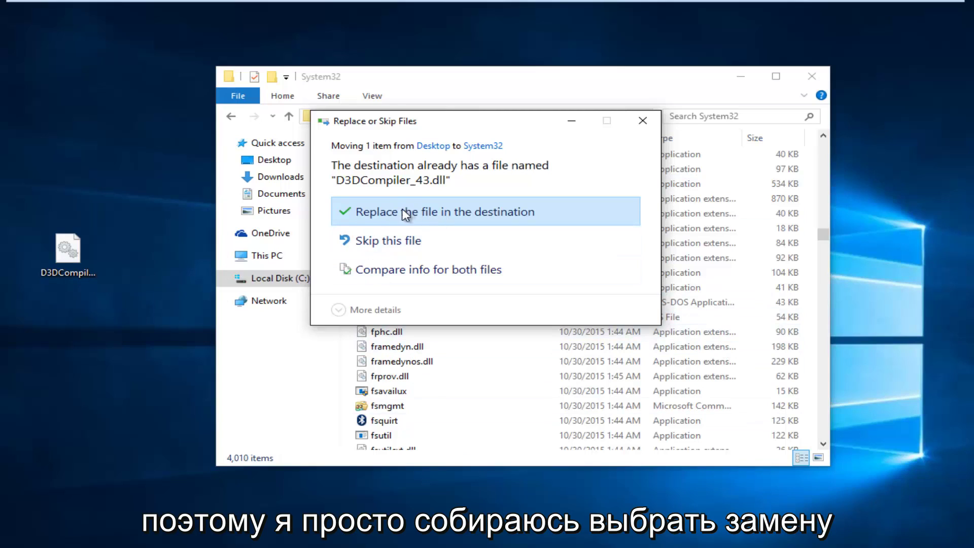
# Choose to replace the existing D3DCompiler_43.dll in System32 and approve administrator permission.
pyautogui.click(452, 213)
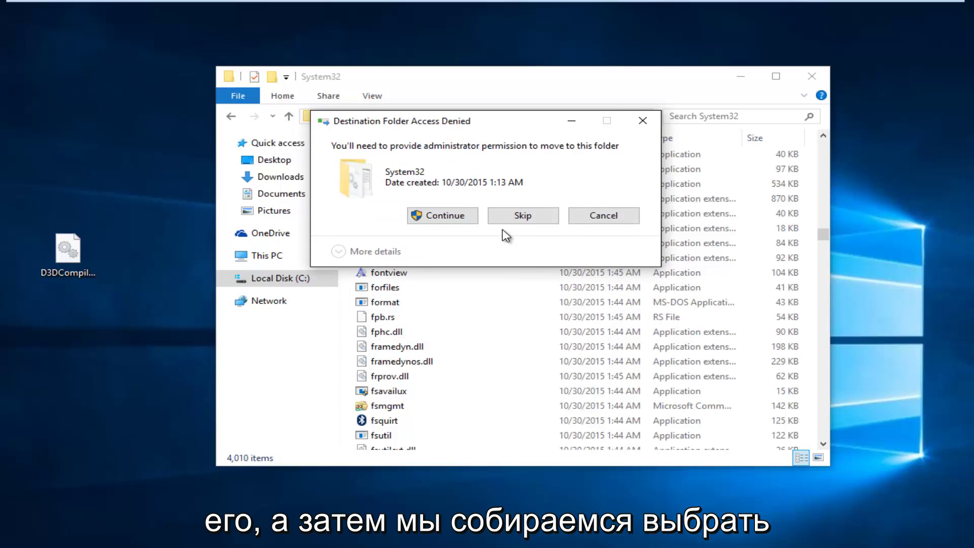
pyautogui.click(446, 216)
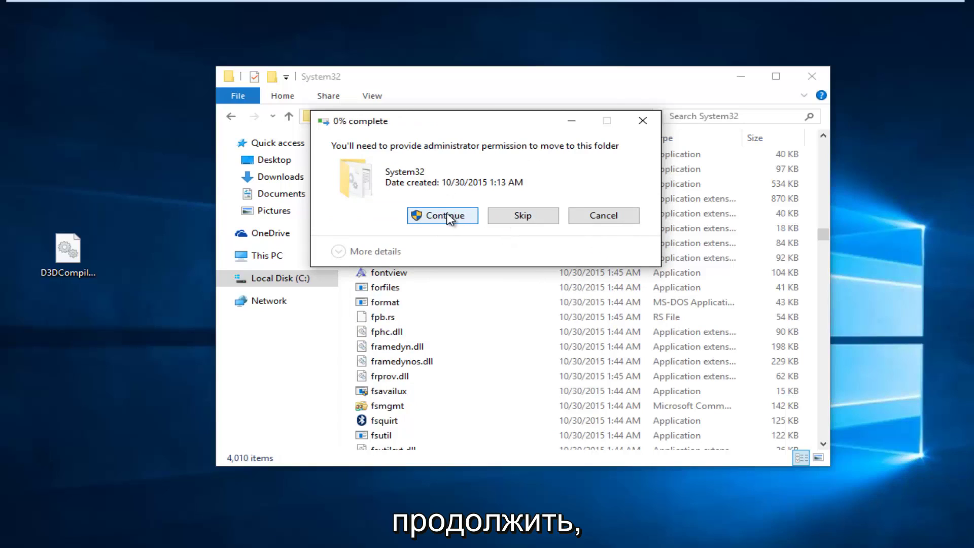